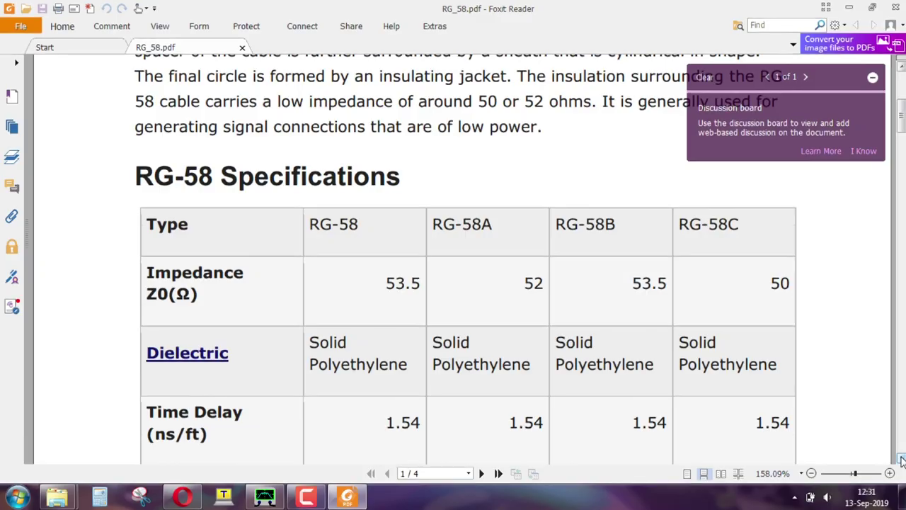
- Dismiss the discussion board tip and examine the first-page RG-58 specifications table from impedance through outside dimensions and attenuation
{"action": "left_click", "coordinate": [901, 459]}
{"action": "left_click", "coordinate": [901, 459]}
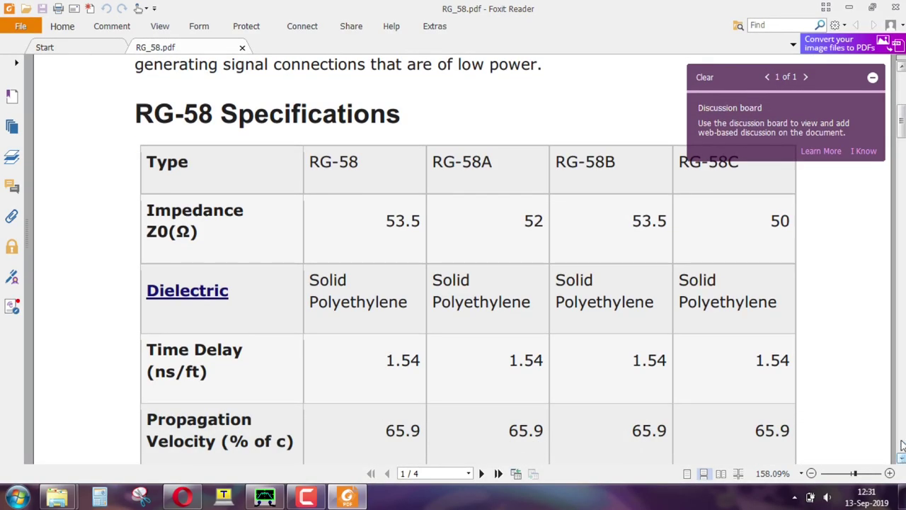
{"action": "left_click", "coordinate": [873, 77]}
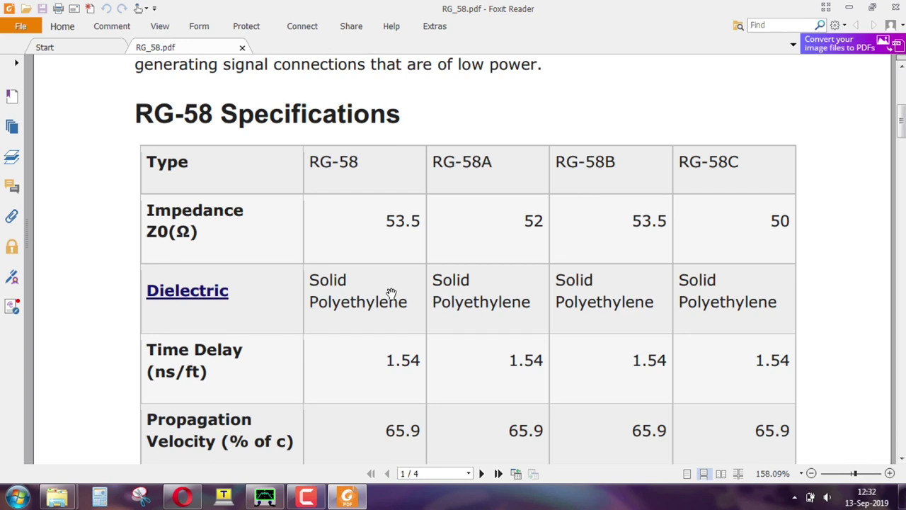
{"action": "scroll", "coordinate": [391, 293], "scroll_direction": "down", "scroll_amount": 3}
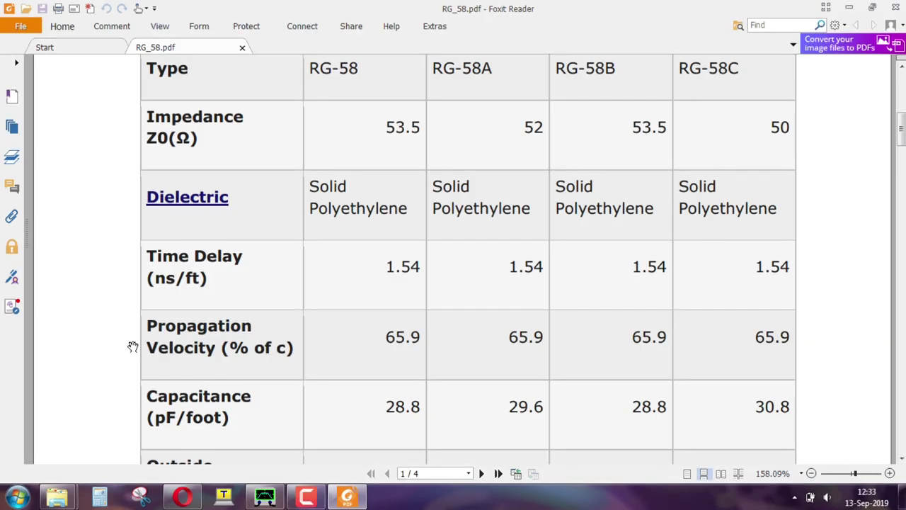
{"action": "scroll", "coordinate": [133, 346], "scroll_direction": "down", "scroll_amount": 2}
{"action": "scroll", "coordinate": [134, 347], "scroll_direction": "down", "scroll_amount": 3}
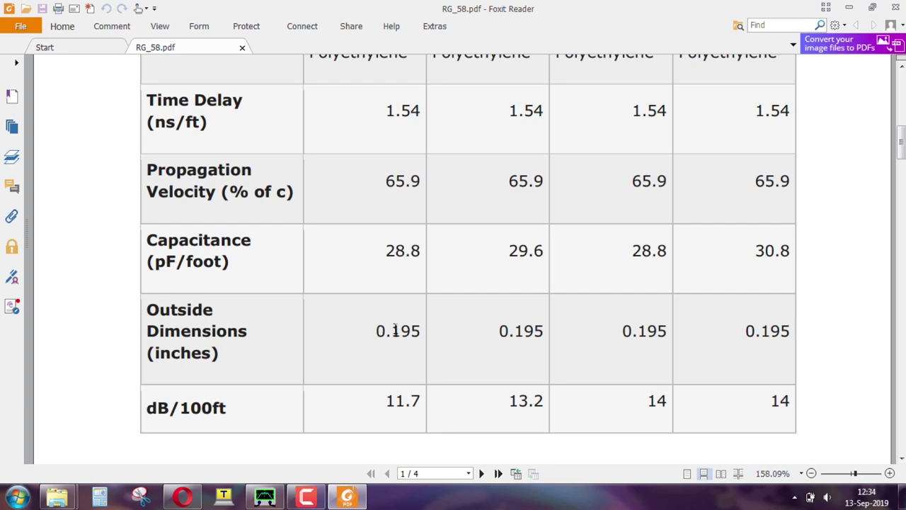
{"action": "scroll", "coordinate": [155, 422], "scroll_direction": "down", "scroll_amount": 3}
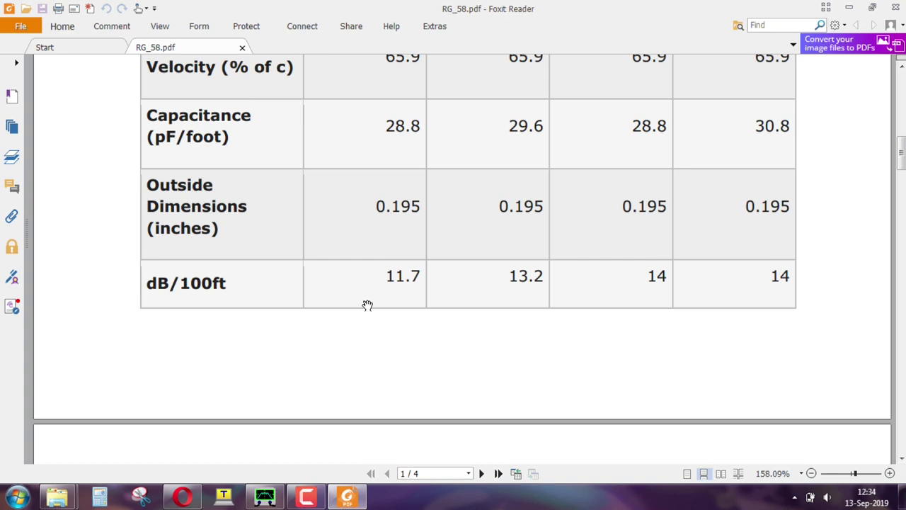
- Examine where the RG-58 specifications table crosses the page break, covering attenuation at 400 MHz, maximum voltage and shield
{"action": "scroll", "coordinate": [368, 305], "scroll_direction": "down", "scroll_amount": 6}
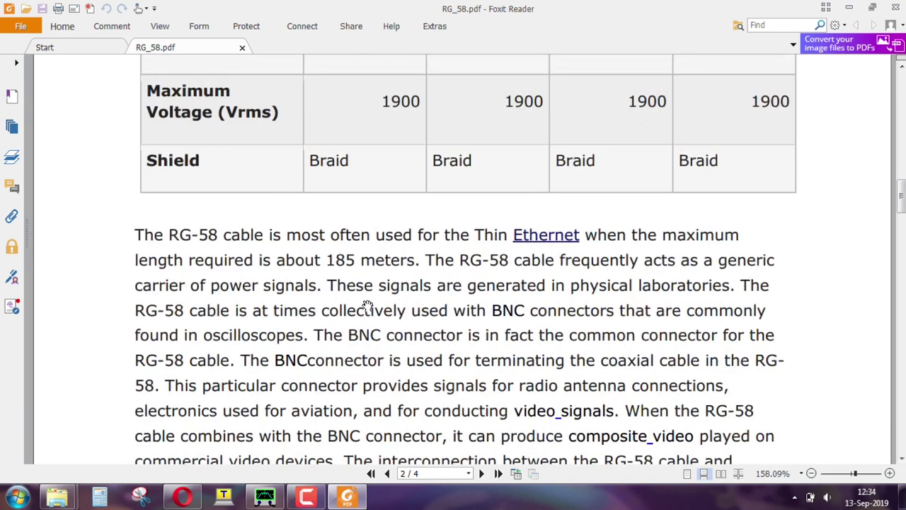
{"action": "scroll", "coordinate": [367, 305], "scroll_direction": "up", "scroll_amount": 3}
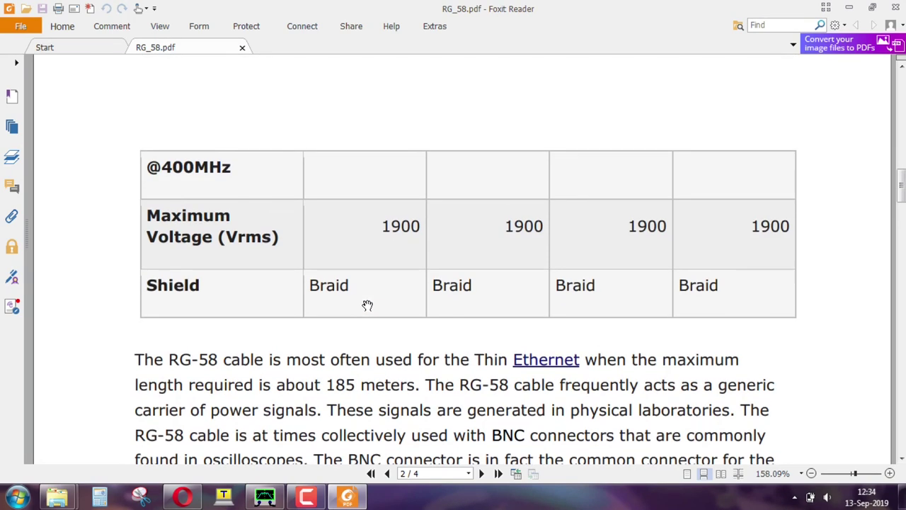
{"action": "scroll", "coordinate": [367, 306], "scroll_direction": "up", "scroll_amount": 5}
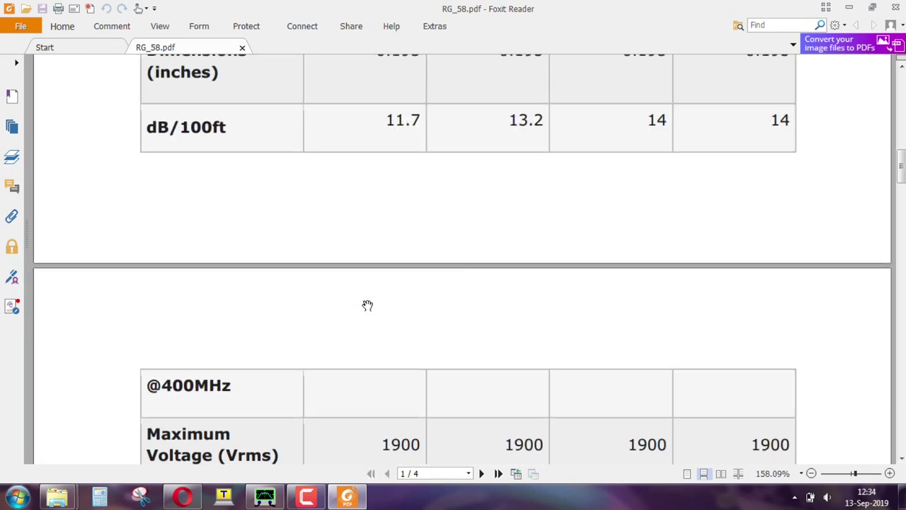
{"action": "scroll", "coordinate": [367, 305], "scroll_direction": "down", "scroll_amount": 2}
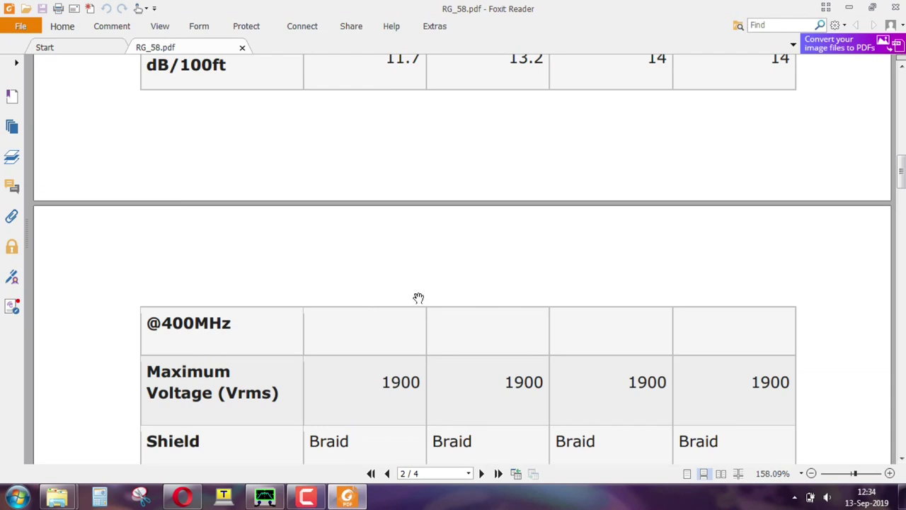
{"action": "scroll", "coordinate": [418, 297], "scroll_direction": "up", "scroll_amount": 1}
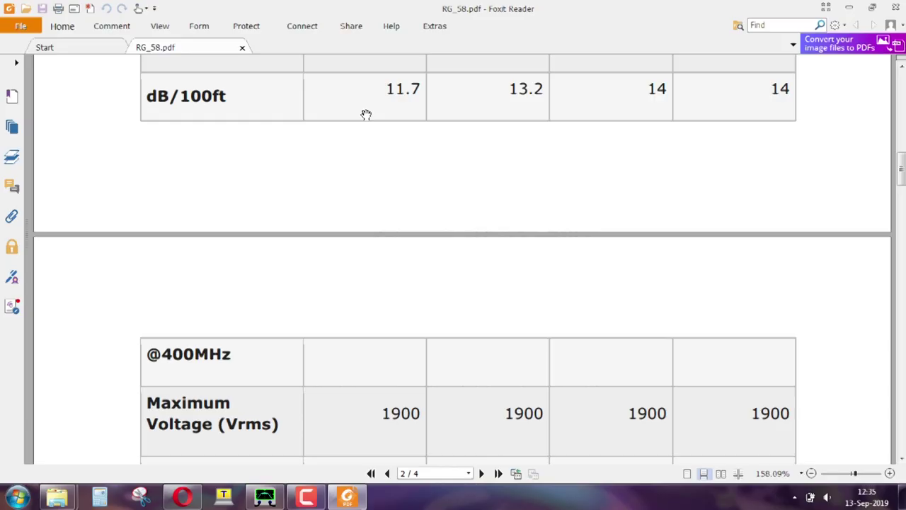
{"action": "scroll", "coordinate": [366, 114], "scroll_direction": "down", "scroll_amount": 4}
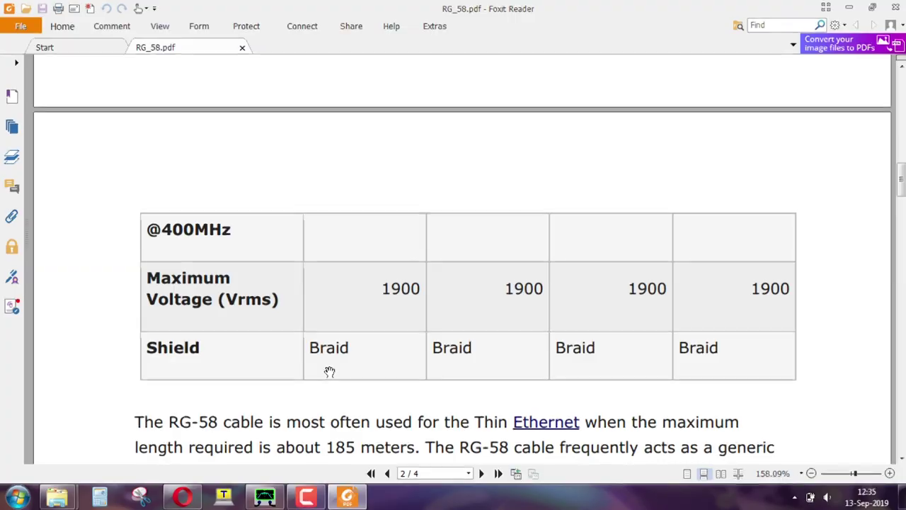
{"action": "scroll", "coordinate": [329, 372], "scroll_direction": "down", "scroll_amount": 3}
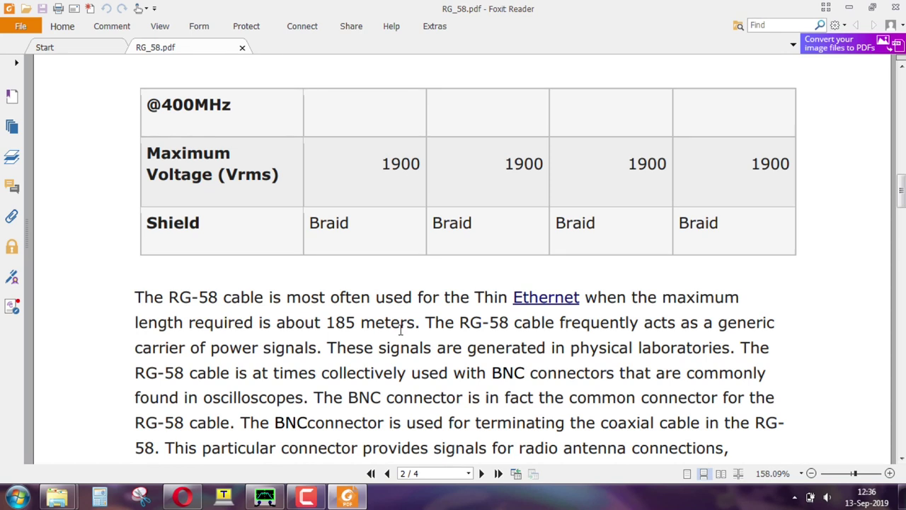
- Read the paragraphs on RG-58 use with Thin Ethernet, BNC connectors and two-way radio, including the stripped cable pictures
{"action": "scroll", "coordinate": [401, 329], "scroll_direction": "down", "scroll_amount": 3}
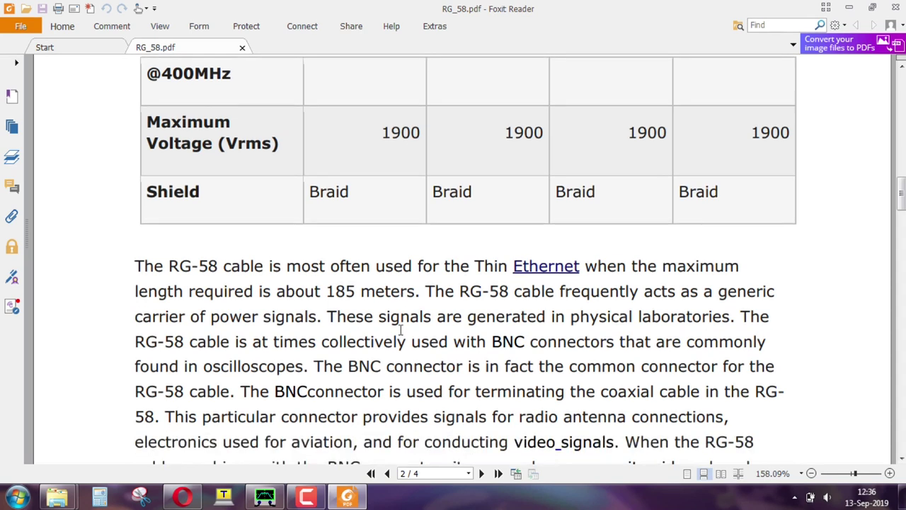
{"action": "scroll", "coordinate": [401, 329], "scroll_direction": "down", "scroll_amount": 1}
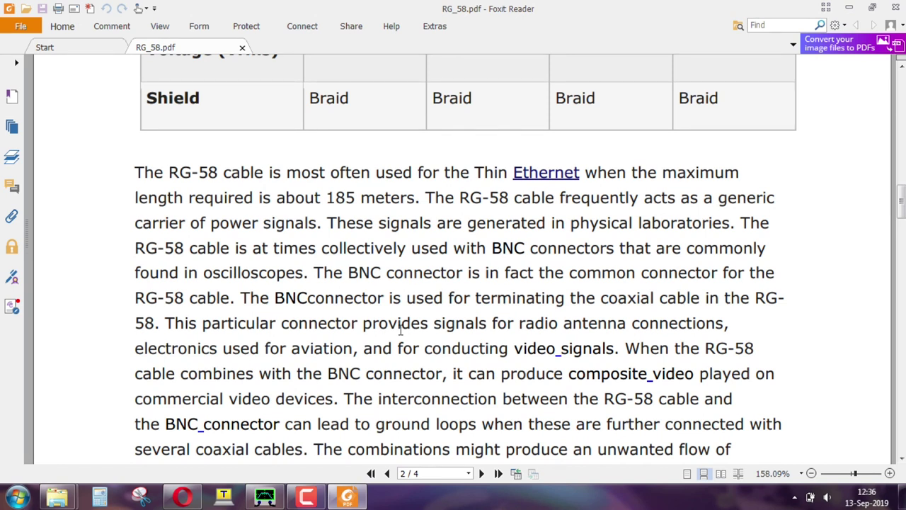
{"action": "scroll", "coordinate": [401, 329], "scroll_direction": "down", "scroll_amount": 1}
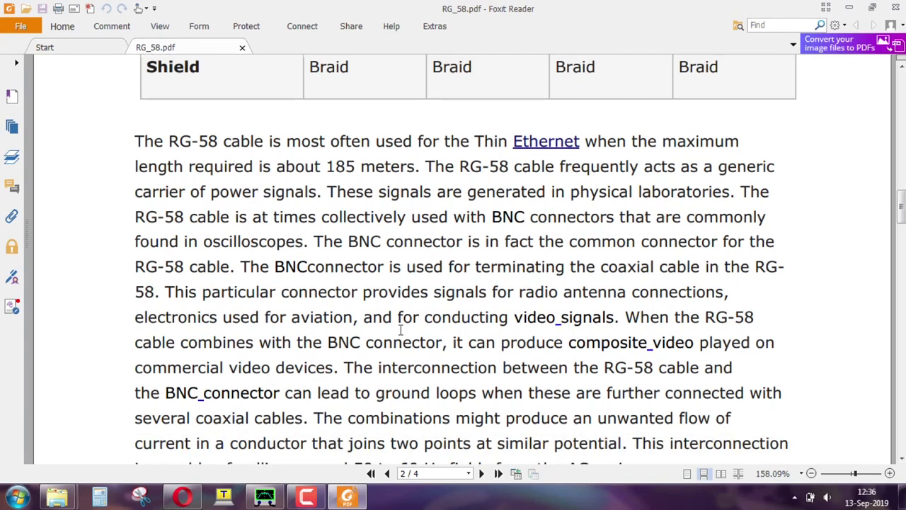
{"action": "scroll", "coordinate": [401, 329], "scroll_direction": "down", "scroll_amount": 11}
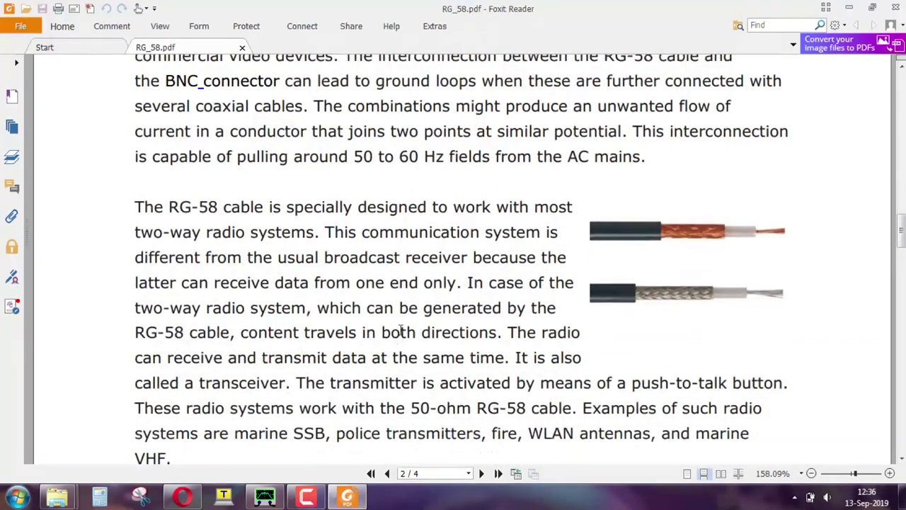
{"action": "scroll", "coordinate": [400, 329], "scroll_direction": "down", "scroll_amount": 1}
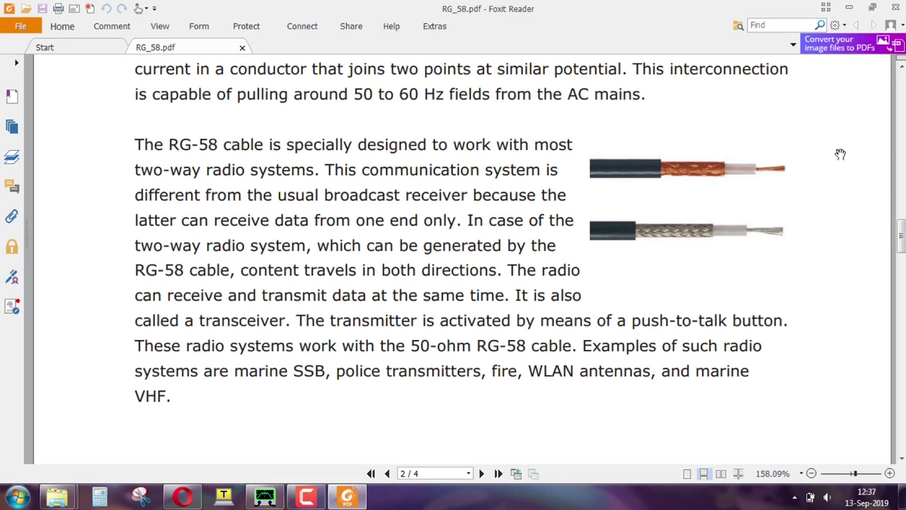
- Skim the related reading and the disadvantages of RG58 cabling through to the source link, then close the document
{"action": "scroll", "coordinate": [841, 153], "scroll_direction": "down", "scroll_amount": 5}
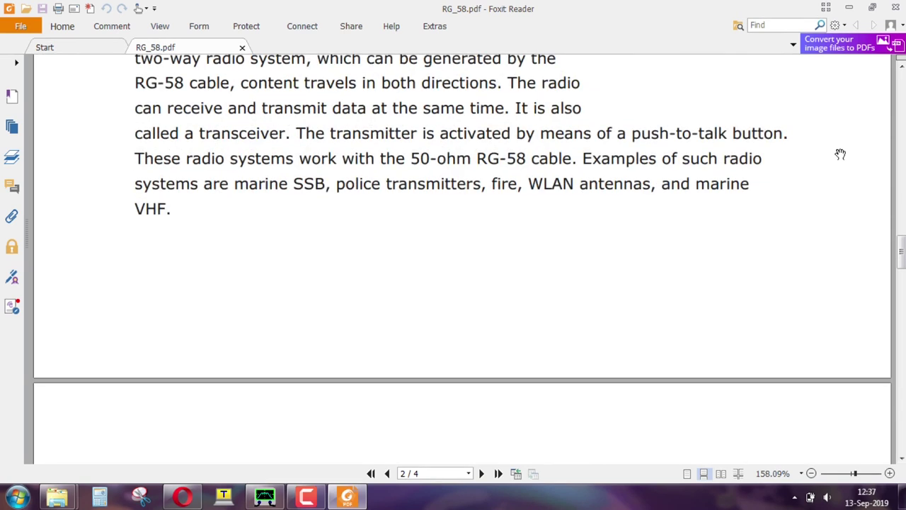
{"action": "scroll", "coordinate": [840, 153], "scroll_direction": "down", "scroll_amount": 15}
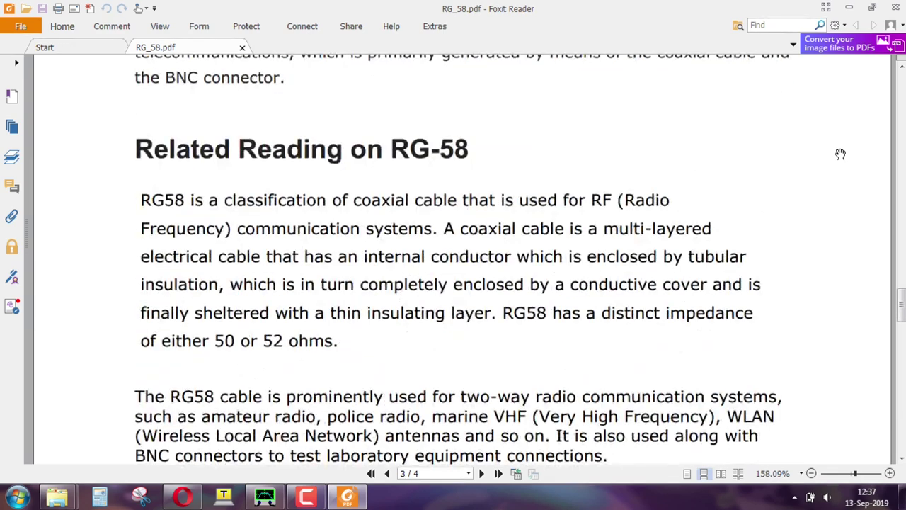
{"action": "scroll", "coordinate": [841, 154], "scroll_direction": "down", "scroll_amount": 10}
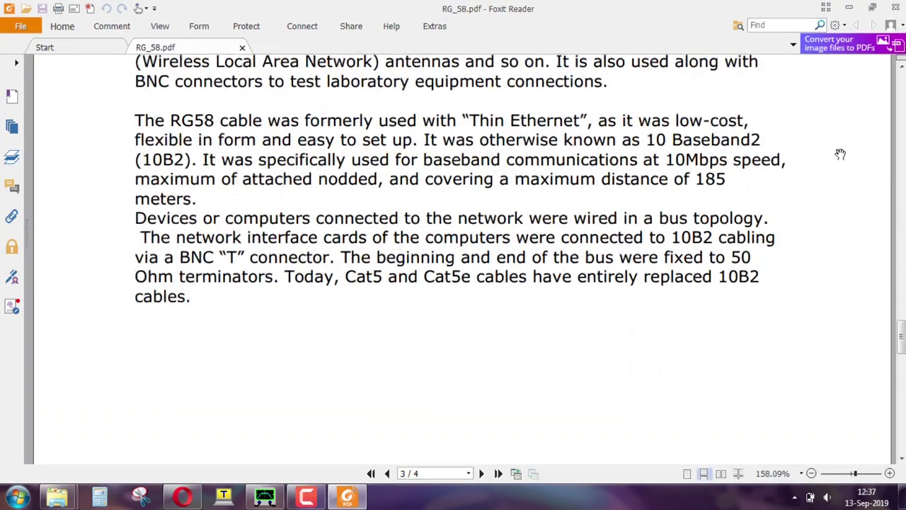
{"action": "scroll", "coordinate": [840, 153], "scroll_direction": "down", "scroll_amount": 10}
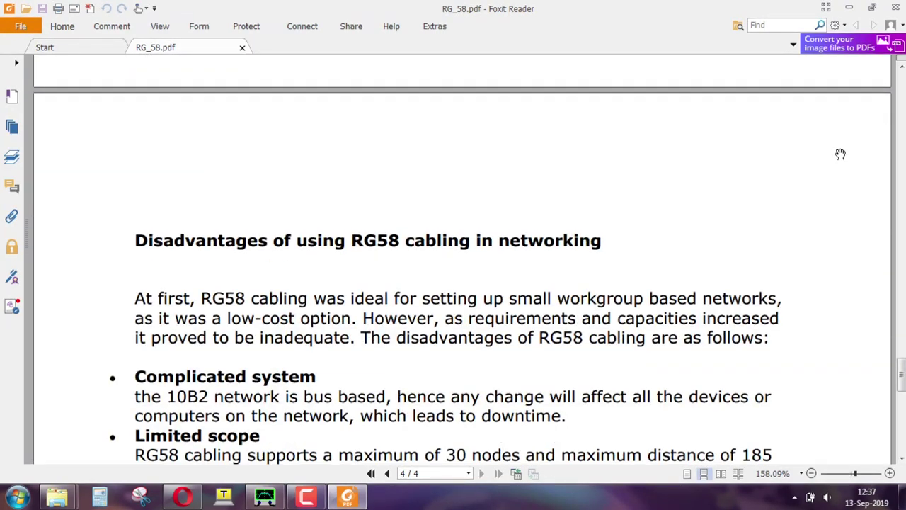
{"action": "scroll", "coordinate": [841, 153], "scroll_direction": "down", "scroll_amount": 3}
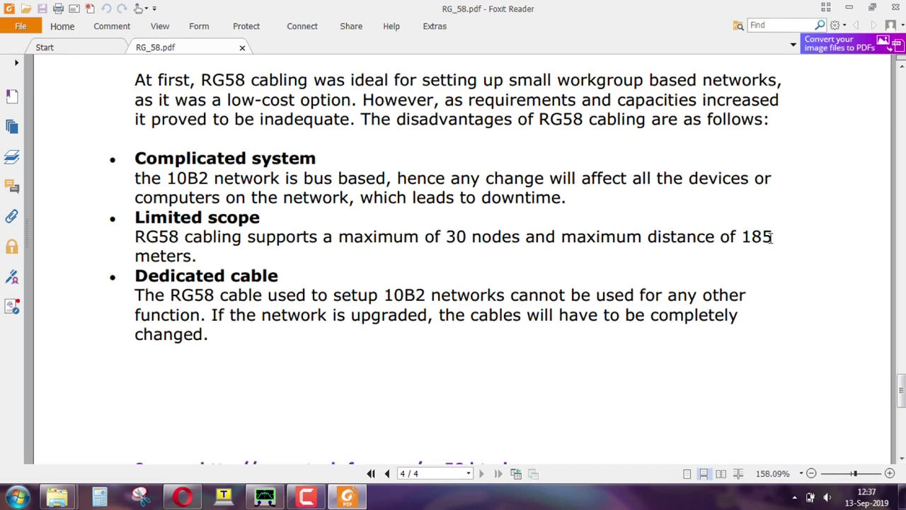
{"action": "scroll", "coordinate": [771, 238], "scroll_direction": "down", "scroll_amount": 3}
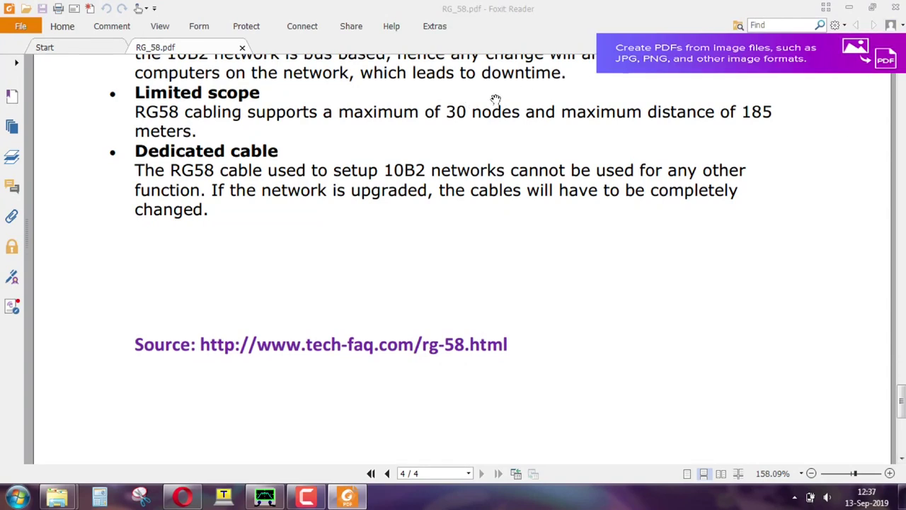
{"action": "left_click", "coordinate": [896, 8]}
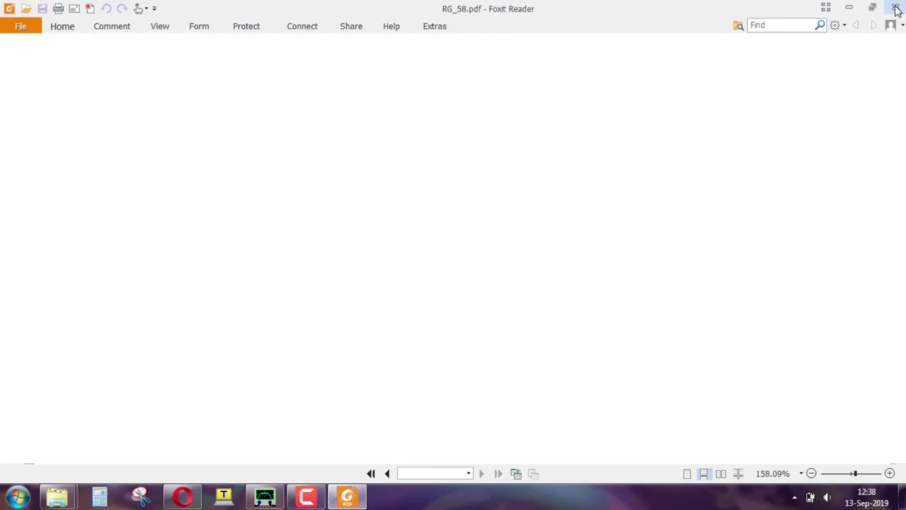
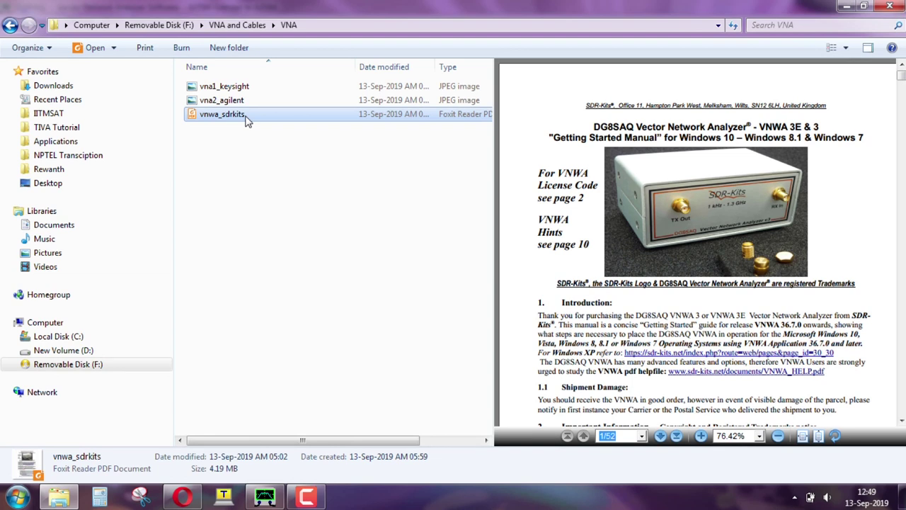
- Open the vnwa_sdrkits manual and skim the VNWA software and device driver installation pages up to section 3.2
{"action": "double_click", "coordinate": [246, 120]}
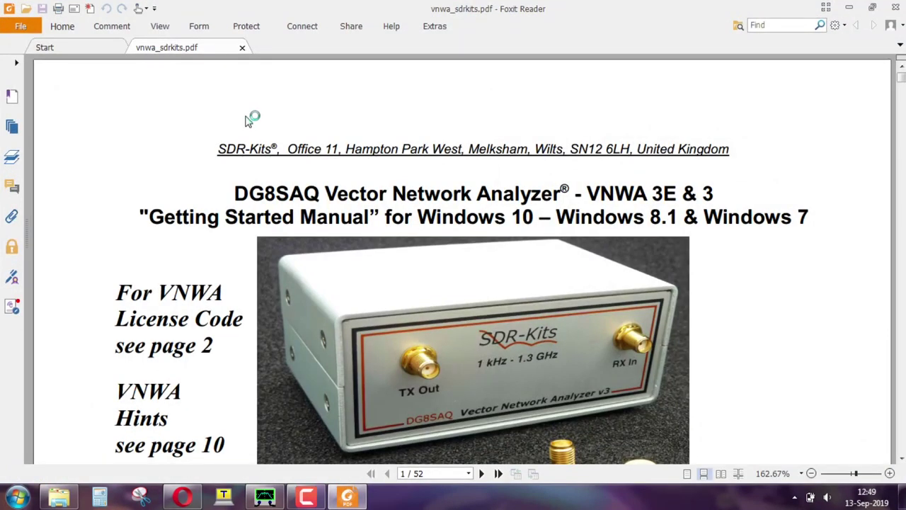
{"action": "scroll", "coordinate": [246, 120], "scroll_direction": "down", "scroll_amount": 3}
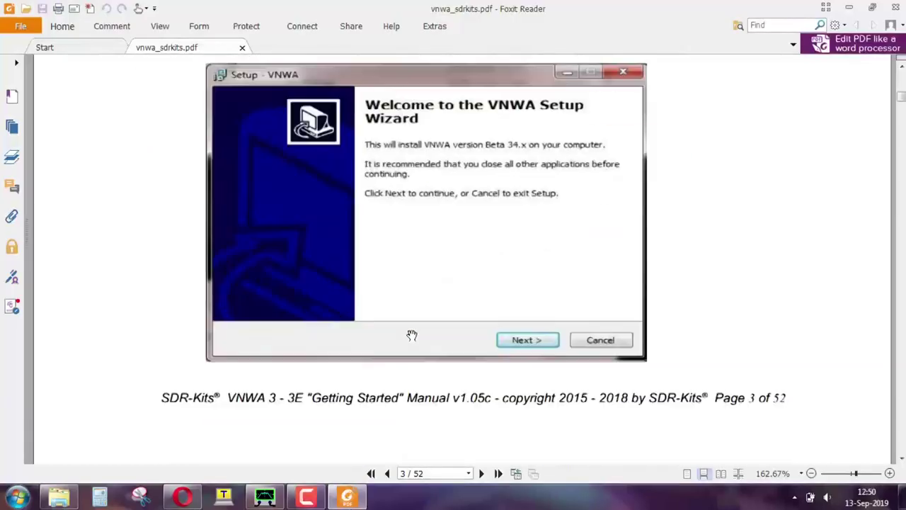
{"action": "scroll", "coordinate": [411, 336], "scroll_direction": "down", "scroll_amount": 20}
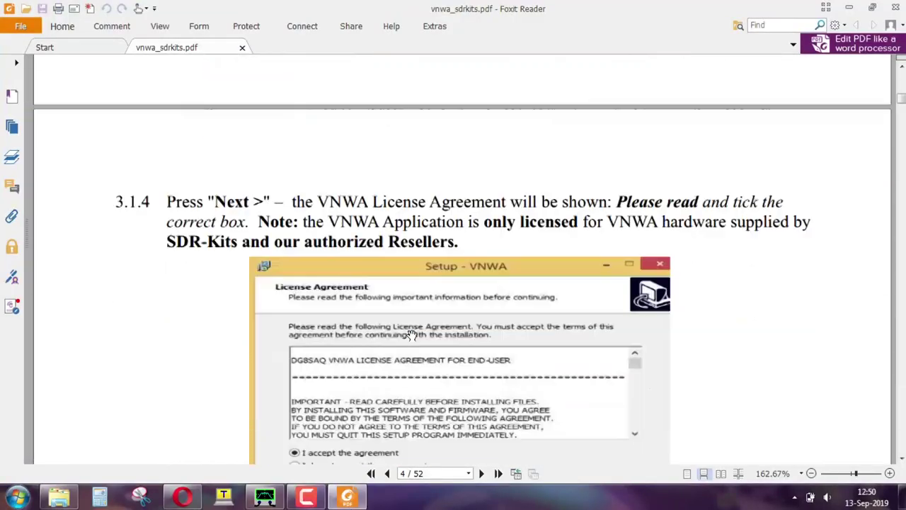
{"action": "scroll", "coordinate": [411, 335], "scroll_direction": "down", "scroll_amount": 15}
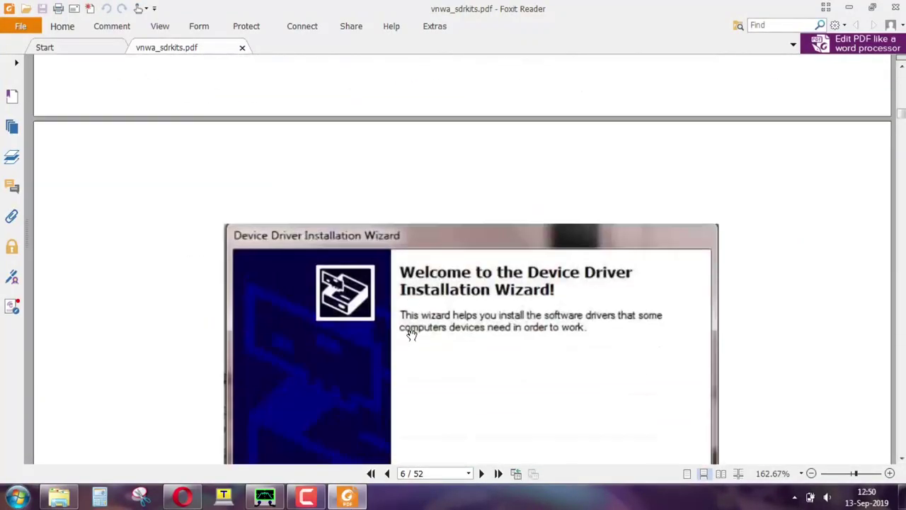
{"action": "scroll", "coordinate": [412, 336], "scroll_direction": "down", "scroll_amount": 15}
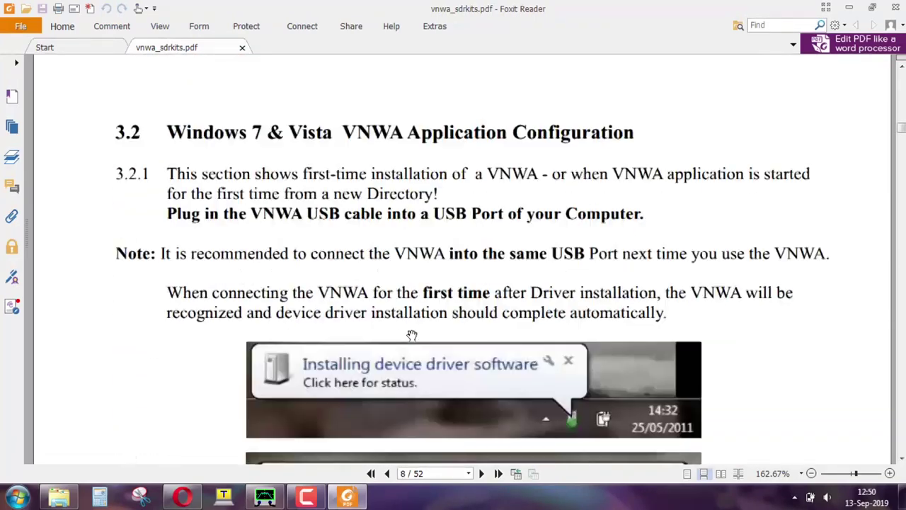
- Skim section 3.2 on Windows 7 and Vista configuration, from the DDS overclocking note through audio device auto-setup and troubleshooting
{"action": "scroll", "coordinate": [411, 336], "scroll_direction": "down", "scroll_amount": 15}
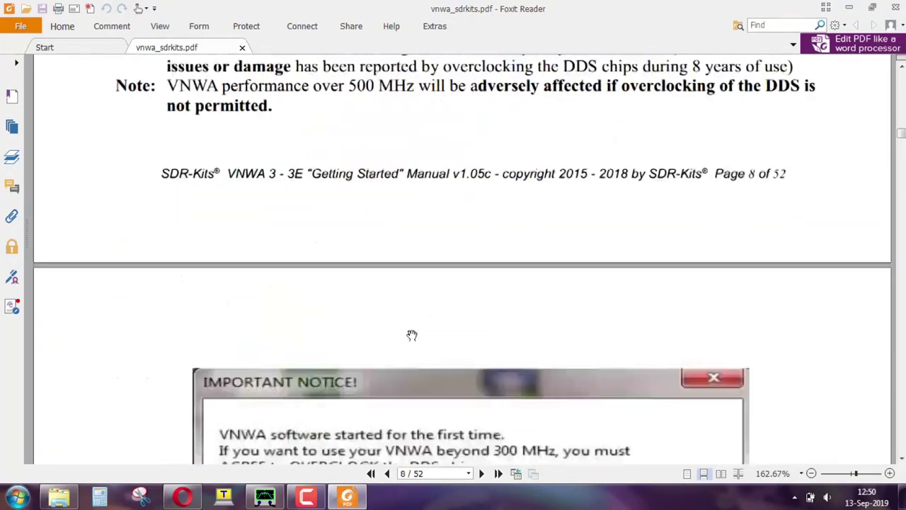
{"action": "scroll", "coordinate": [412, 335], "scroll_direction": "down", "scroll_amount": 15}
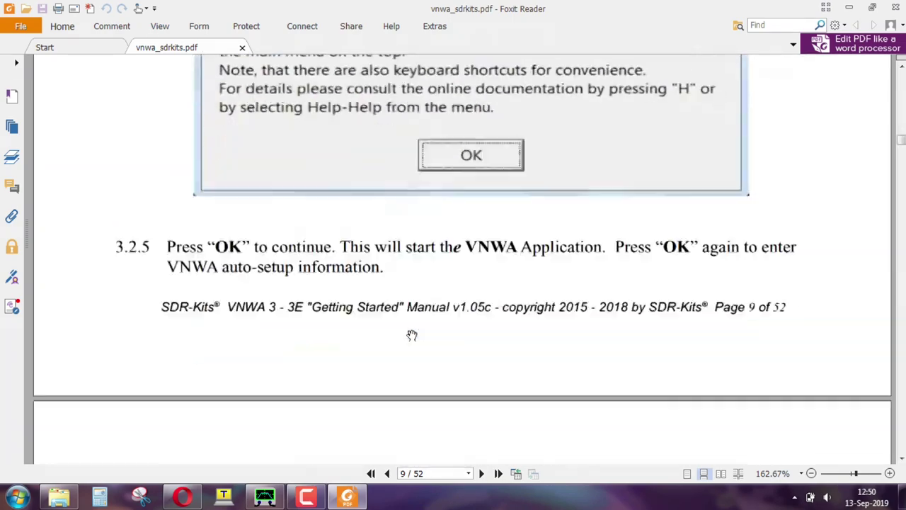
{"action": "scroll", "coordinate": [411, 335], "scroll_direction": "down", "scroll_amount": 15}
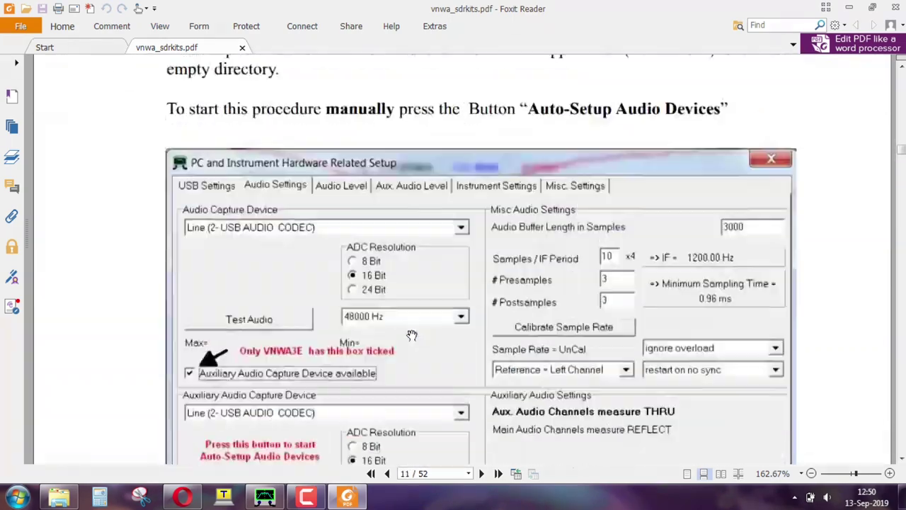
{"action": "scroll", "coordinate": [411, 336], "scroll_direction": "down", "scroll_amount": 15}
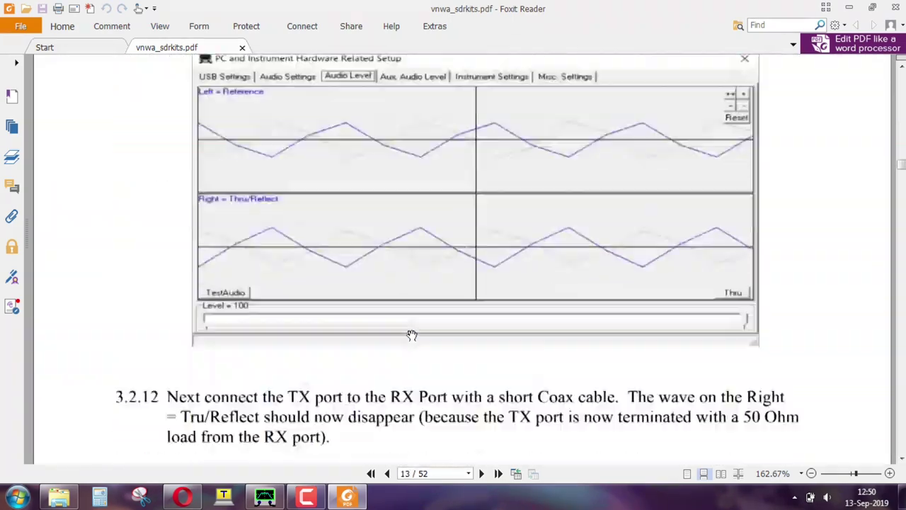
{"action": "scroll", "coordinate": [411, 335], "scroll_direction": "down", "scroll_amount": 15}
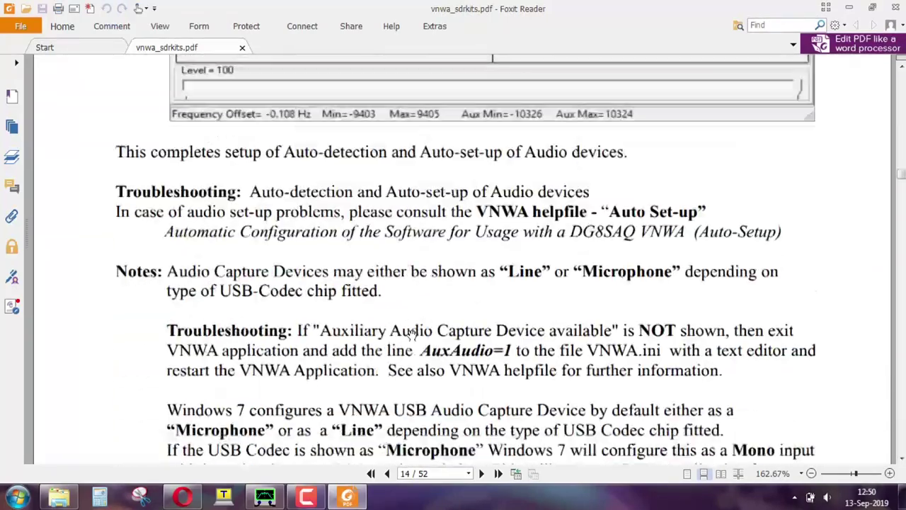
- Skim the section 3.3 installation pages on the SmartScreen prompt, desktop icon option and certificate, continuing to the hardware description
{"action": "scroll", "coordinate": [411, 335], "scroll_direction": "down", "scroll_amount": 12}
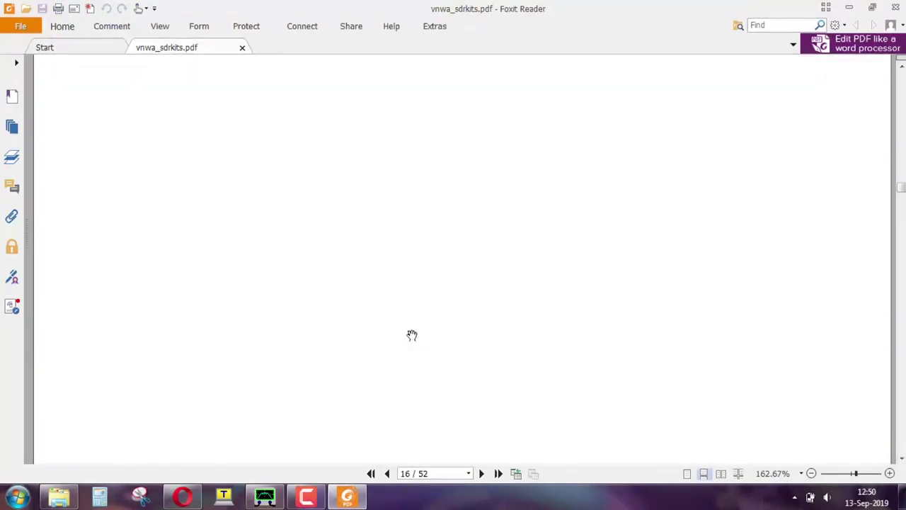
{"action": "scroll", "coordinate": [412, 335], "scroll_direction": "down", "scroll_amount": 15}
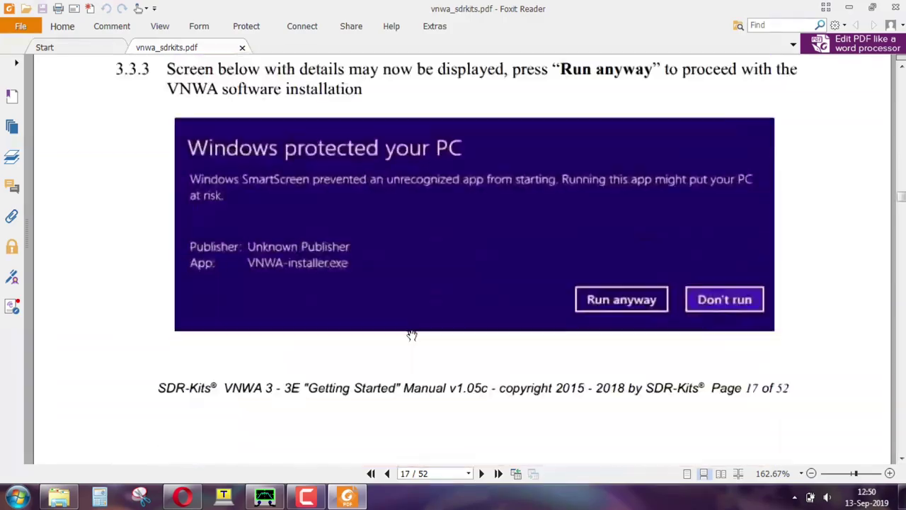
{"action": "scroll", "coordinate": [413, 335], "scroll_direction": "down", "scroll_amount": 15}
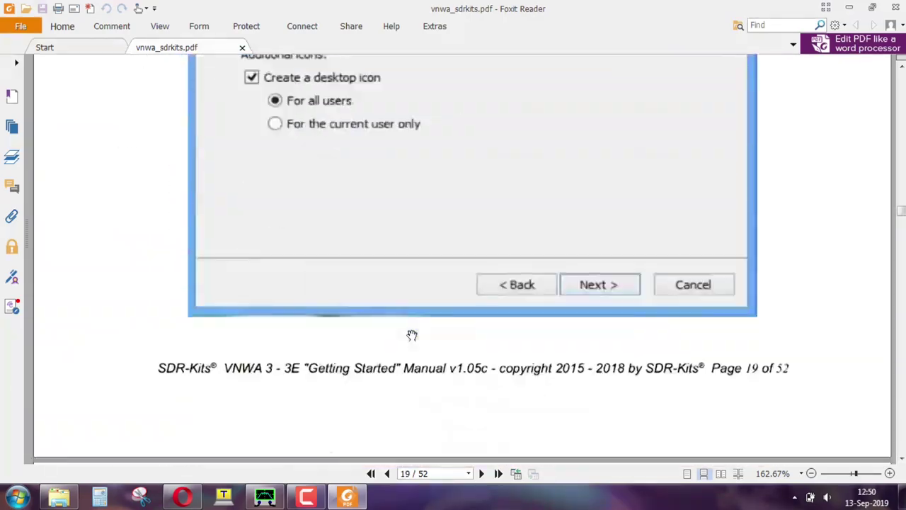
{"action": "scroll", "coordinate": [412, 336], "scroll_direction": "down", "scroll_amount": 15}
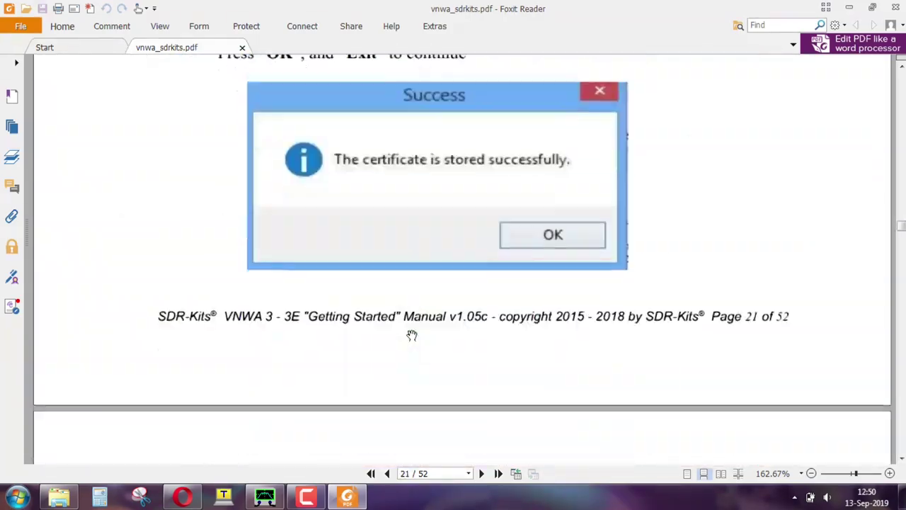
{"action": "scroll", "coordinate": [412, 335], "scroll_direction": "down", "scroll_amount": 8}
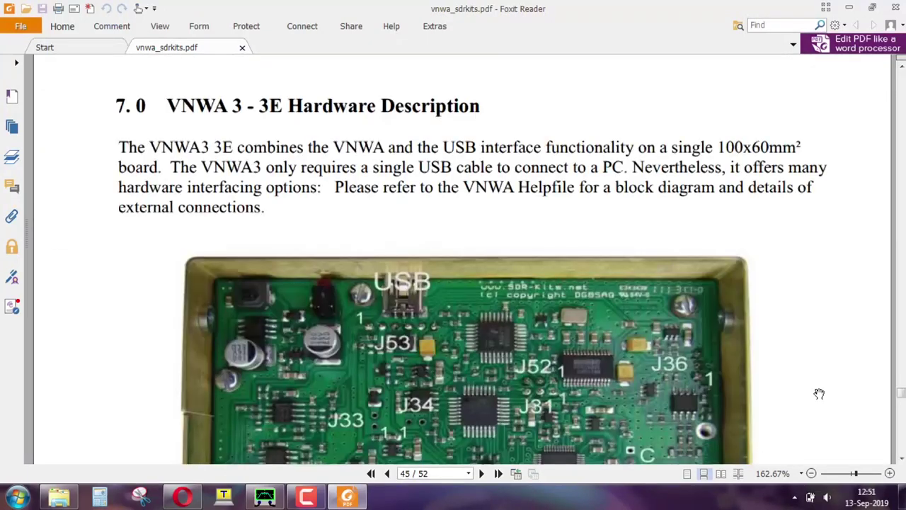
- Examine the labelled circuit board photo in section 7.0, including the USB, TX and RX connectors
{"action": "scroll", "coordinate": [819, 394], "scroll_direction": "down", "scroll_amount": 2}
{"action": "scroll", "coordinate": [819, 394], "scroll_direction": "down", "scroll_amount": 1}
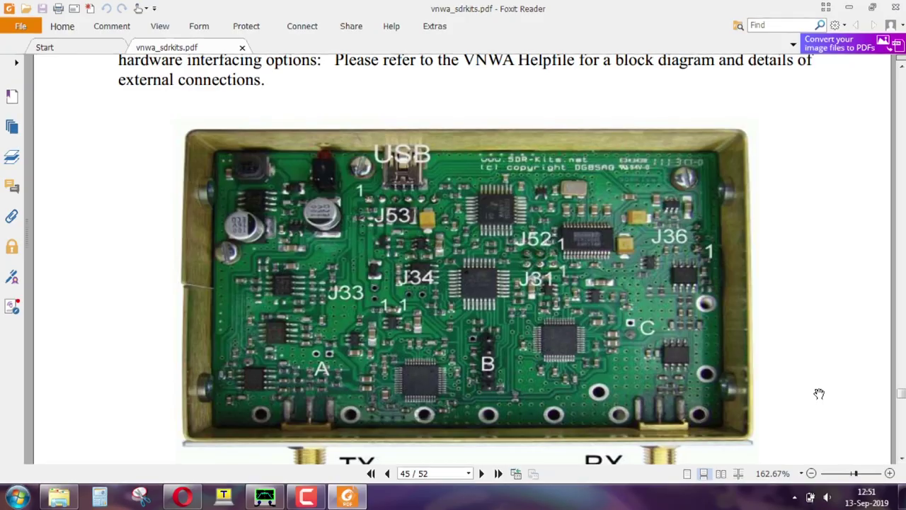
{"action": "scroll", "coordinate": [819, 392], "scroll_direction": "down", "scroll_amount": 3}
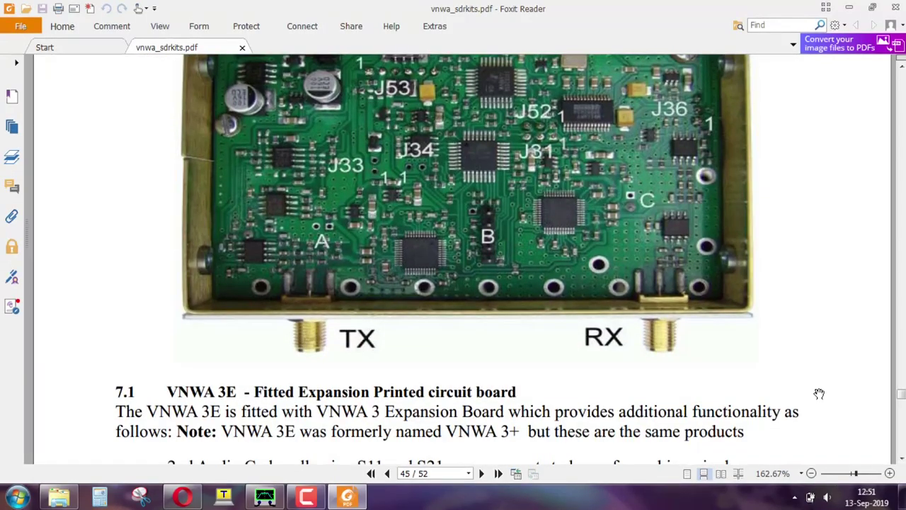
{"action": "scroll", "coordinate": [819, 393], "scroll_direction": "up", "scroll_amount": 2}
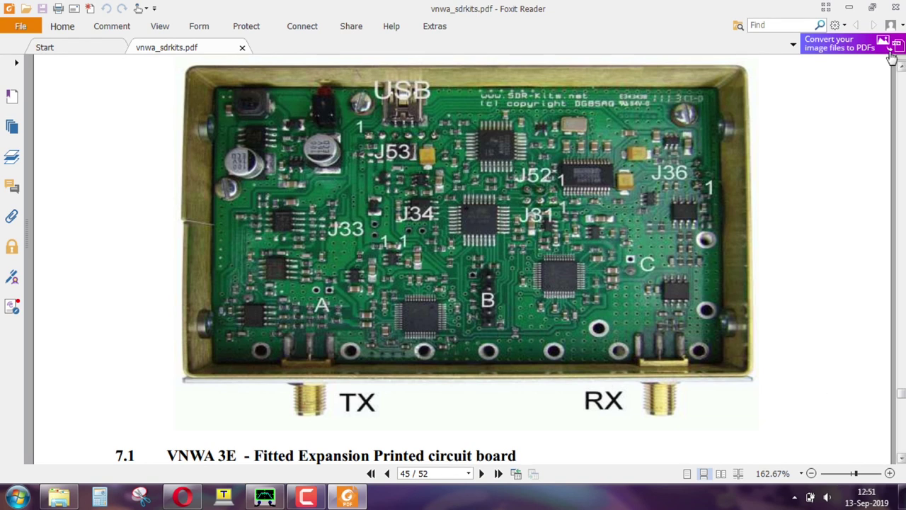
- Minimize the manual, clear the file selection in the VNA folder and switch to the DG8SAQ Vector Network Analyzer Software
{"action": "left_click", "coordinate": [851, 9]}
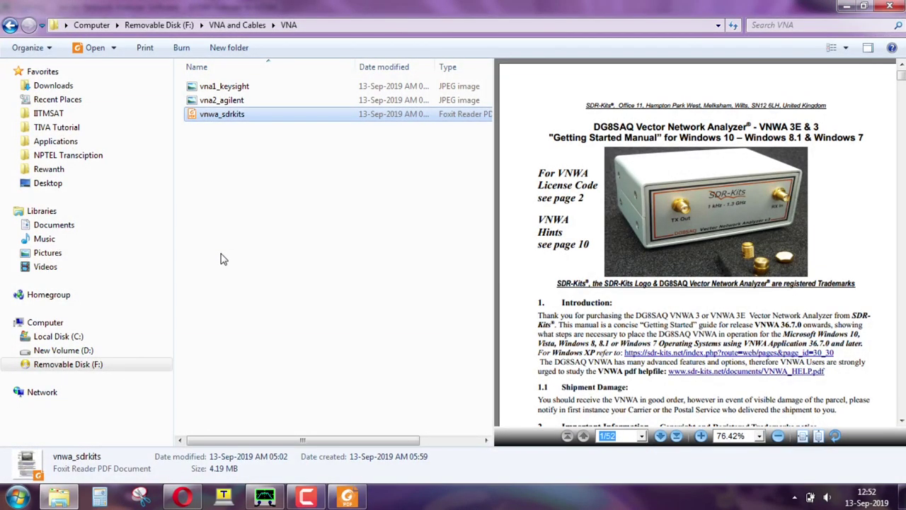
{"action": "left_click", "coordinate": [297, 251]}
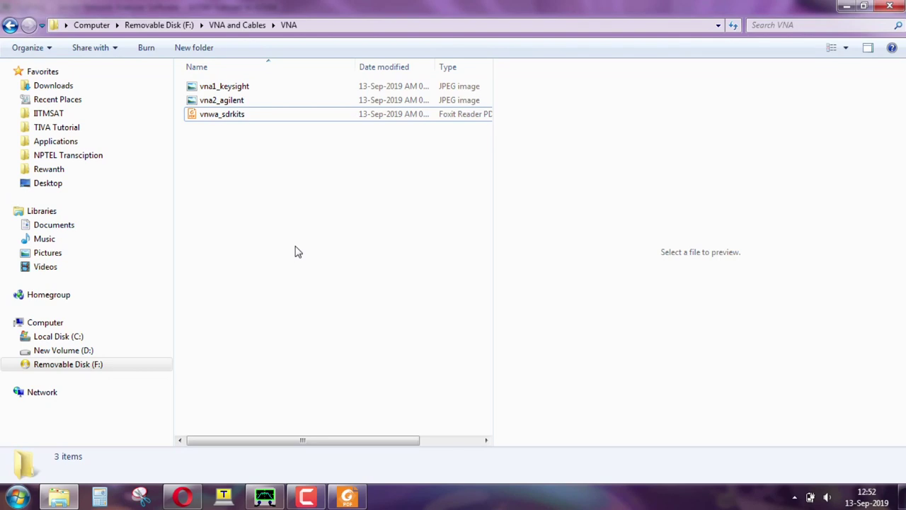
{"action": "left_click", "coordinate": [266, 497]}
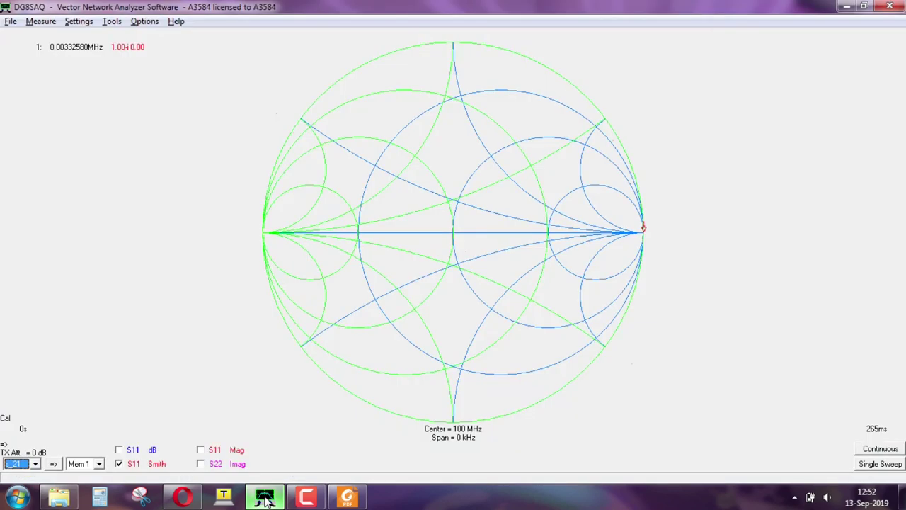